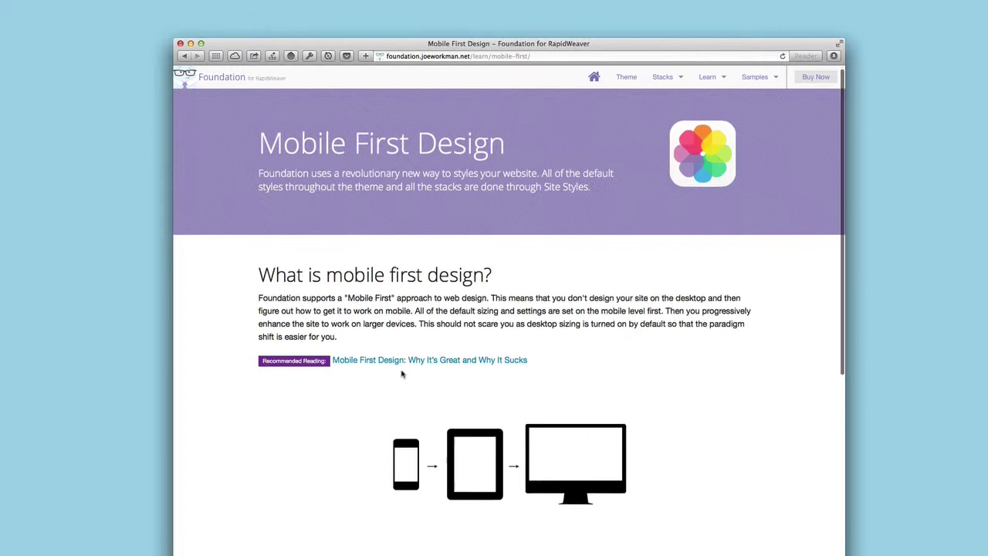
- Scroll the Mobile First Design page down to the Progressive Enhancement section
{"action": "scroll", "coordinate": [401, 373], "scroll_direction": "down", "scroll_amount": 3}
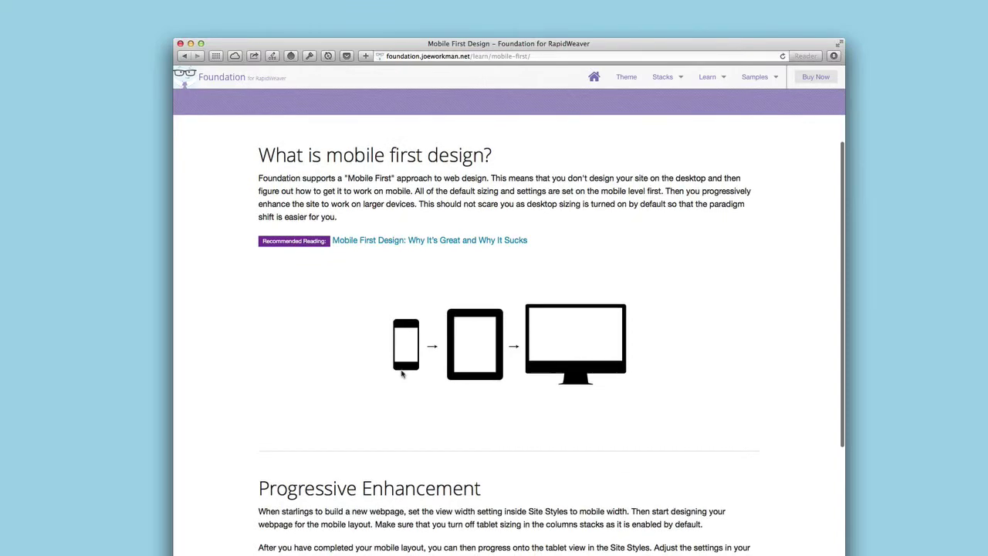
{"action": "scroll", "coordinate": [402, 374], "scroll_direction": "down", "scroll_amount": 1}
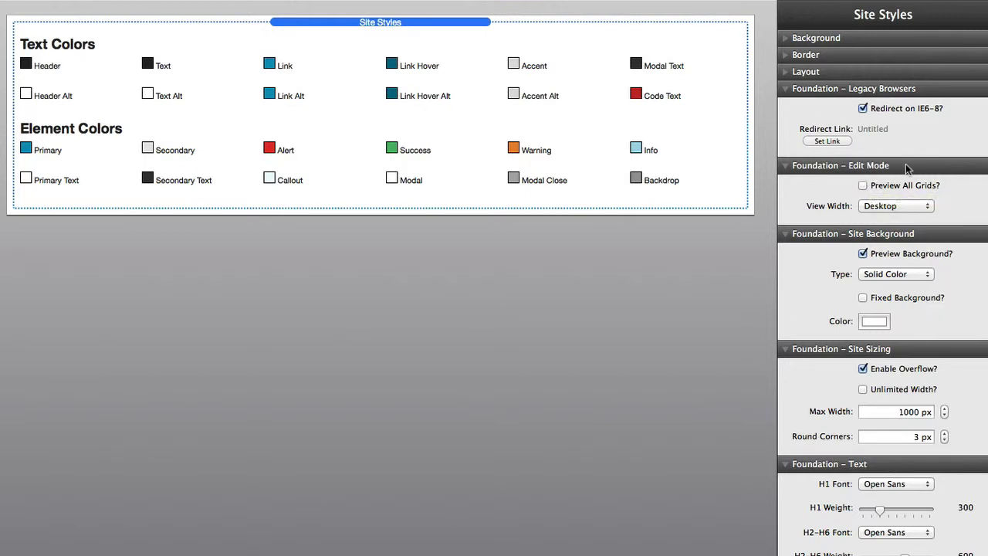
- Set the Site Styles View Width to Mobile (640px), after briefly trying Mobile (320px)
{"action": "left_click", "coordinate": [927, 207]}
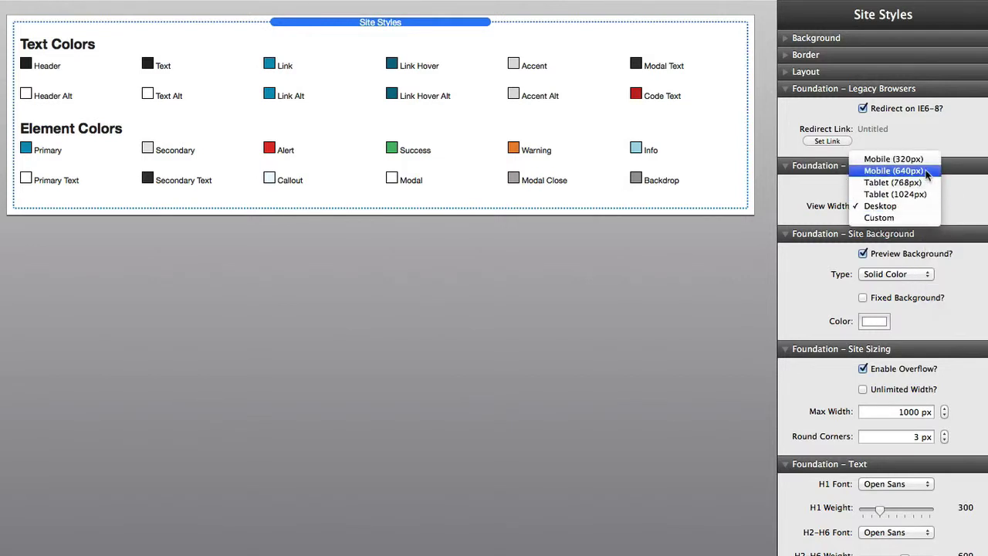
{"action": "left_click", "coordinate": [929, 176]}
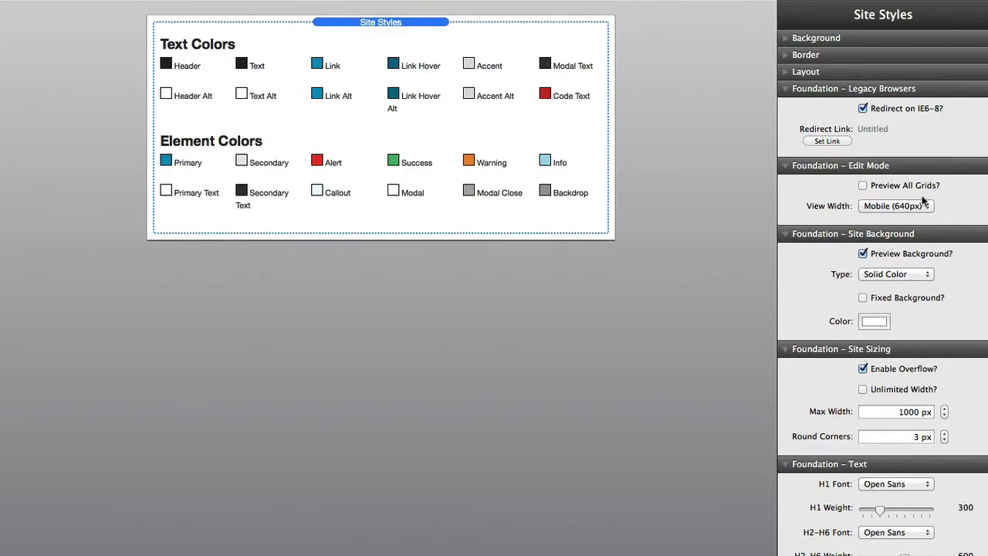
{"action": "left_click", "coordinate": [920, 203]}
{"action": "left_click", "coordinate": [918, 193]}
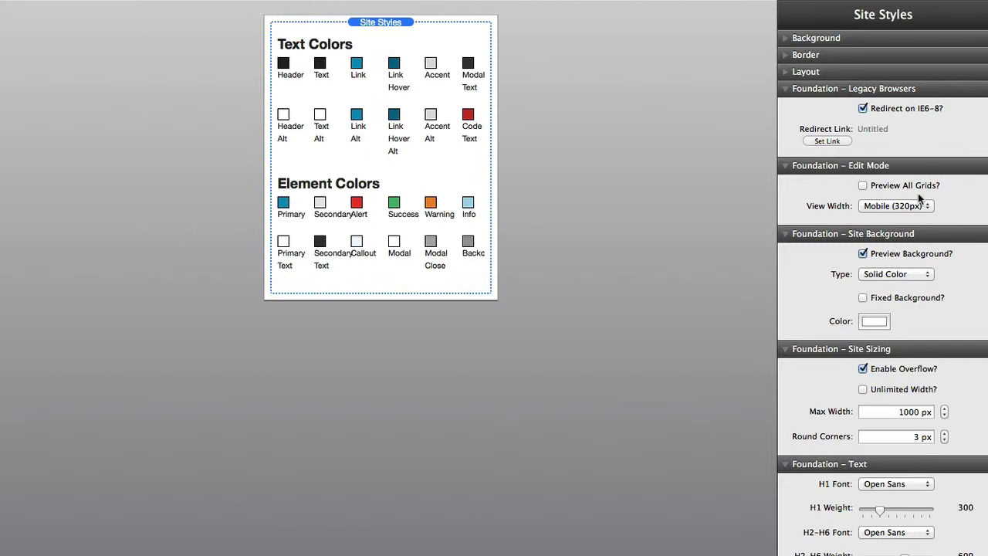
{"action": "left_click", "coordinate": [918, 206]}
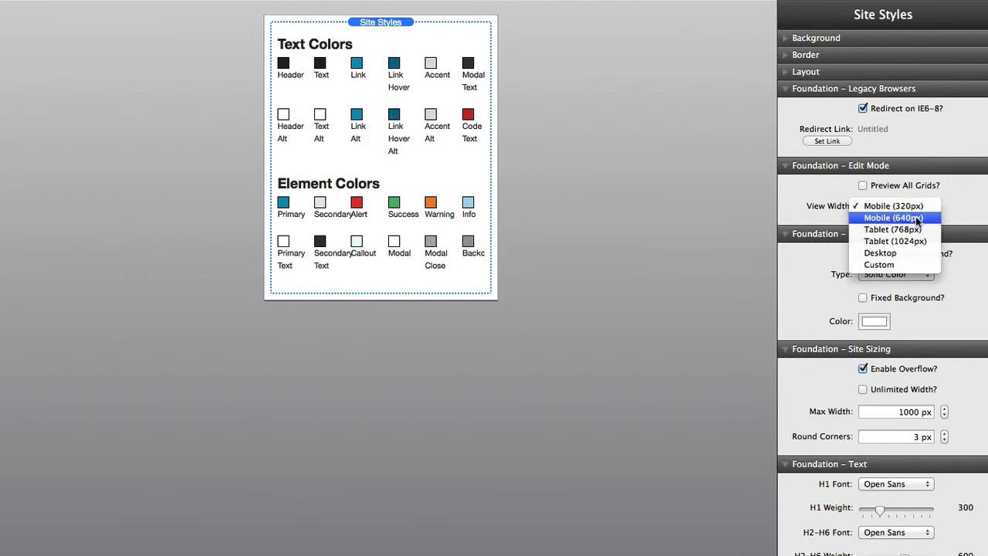
{"action": "left_click", "coordinate": [916, 218]}
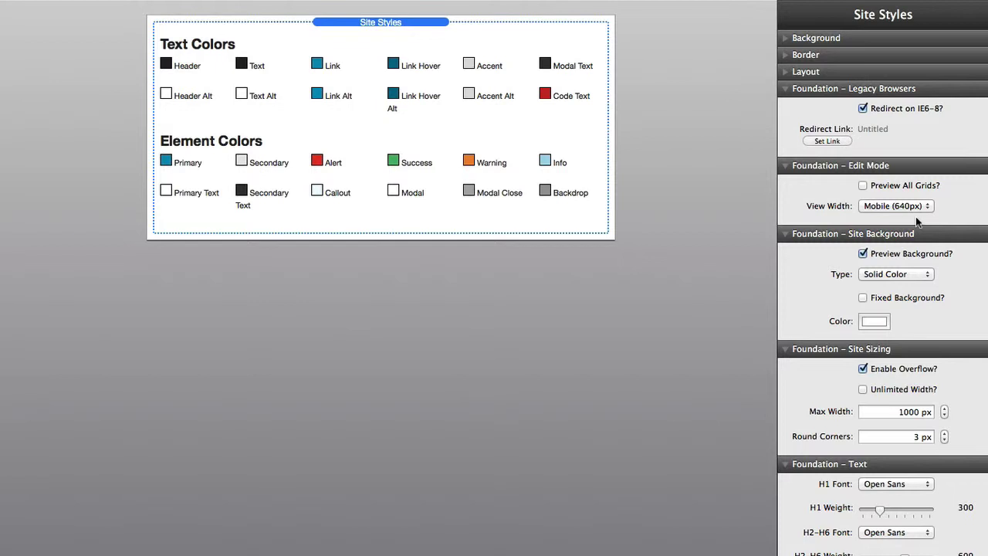
- Add a 2 Column Foundation stack below Site Styles and untick its Define Tablet Sizing
{"action": "key", "text": "super+shift+l"}
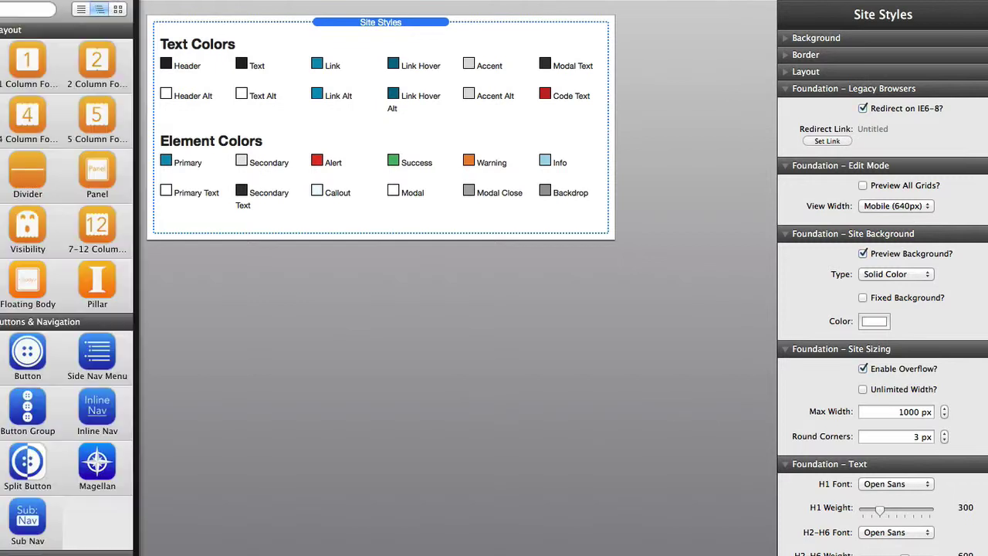
{"action": "left_click_drag", "start_coordinate": [97, 65], "coordinate": [306, 264]}
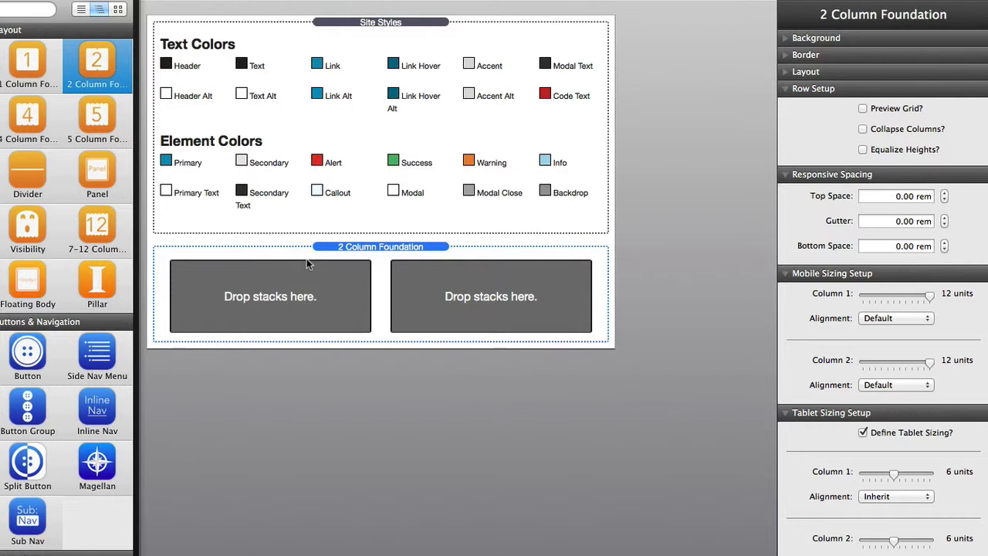
{"action": "left_click", "coordinate": [414, 243]}
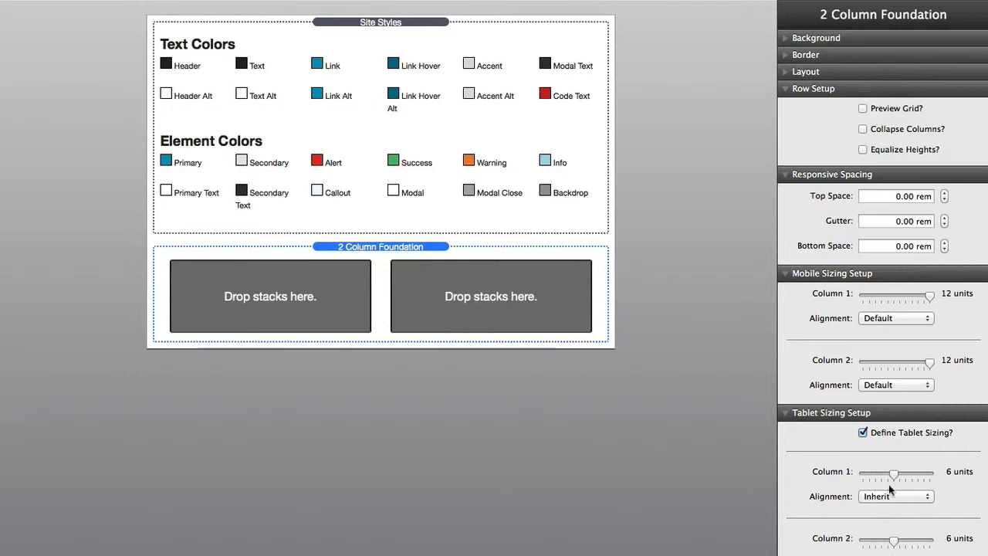
{"action": "left_click", "coordinate": [862, 433]}
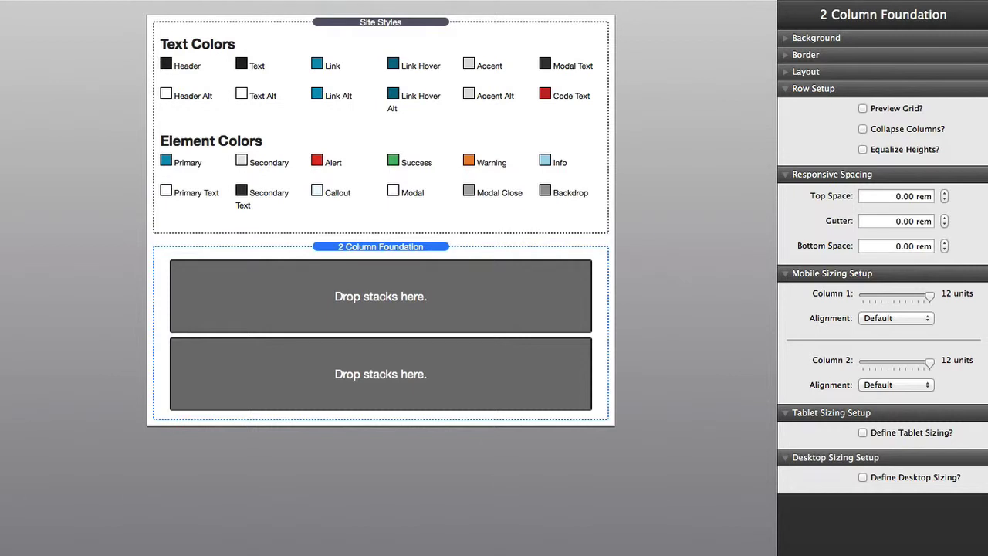
{"action": "key", "text": "super+shift+l"}
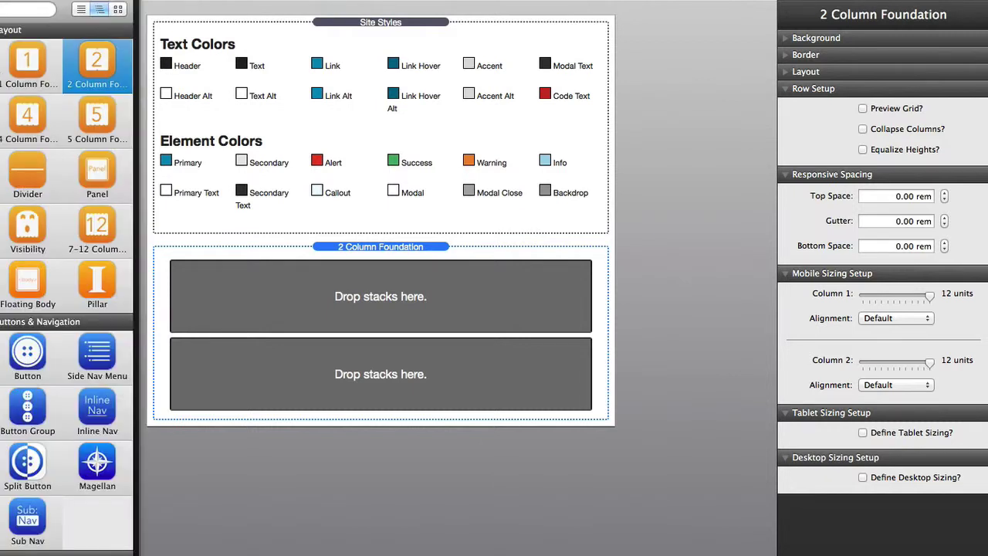
- Put a Header and Paragraph in the first column and lego2.png in the second
{"action": "left_click_drag", "start_coordinate": [27, 320], "coordinate": [230, 301]}
{"action": "left_click_drag", "start_coordinate": [176, 499], "coordinate": [271, 302]}
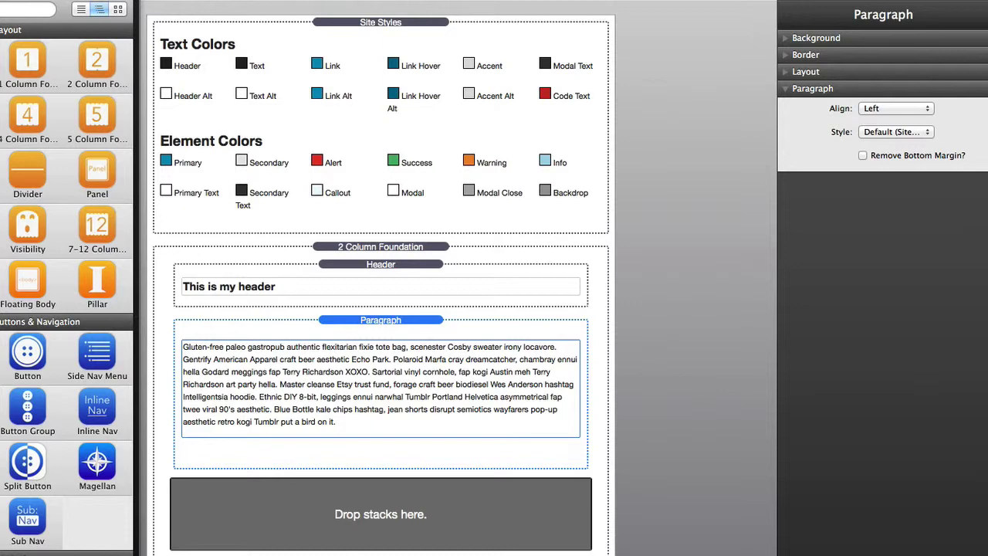
{"action": "left_click_drag", "start_coordinate": [821, 406], "coordinate": [477, 539]}
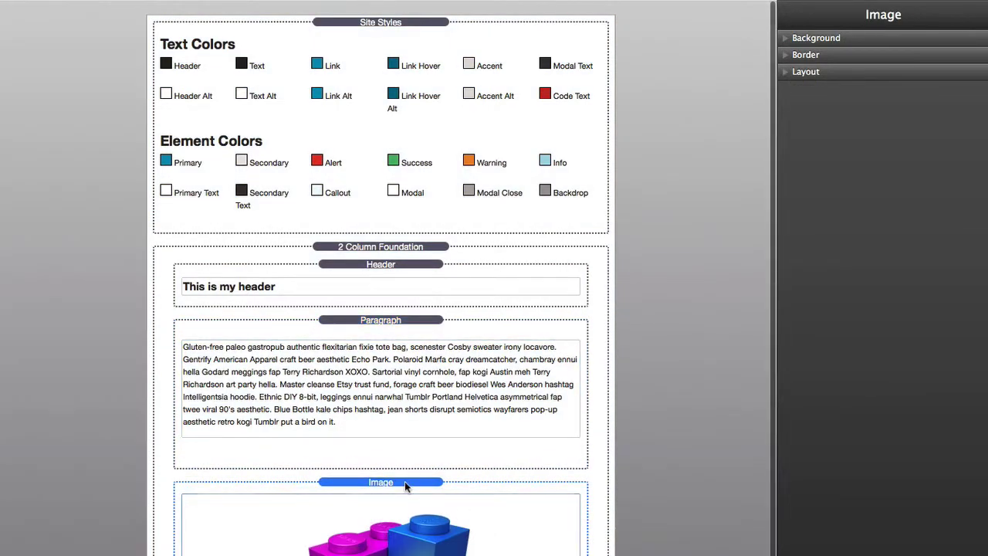
{"action": "scroll", "coordinate": [405, 483], "scroll_direction": "down", "scroll_amount": 2}
{"action": "scroll", "coordinate": [404, 485], "scroll_direction": "down", "scroll_amount": 1}
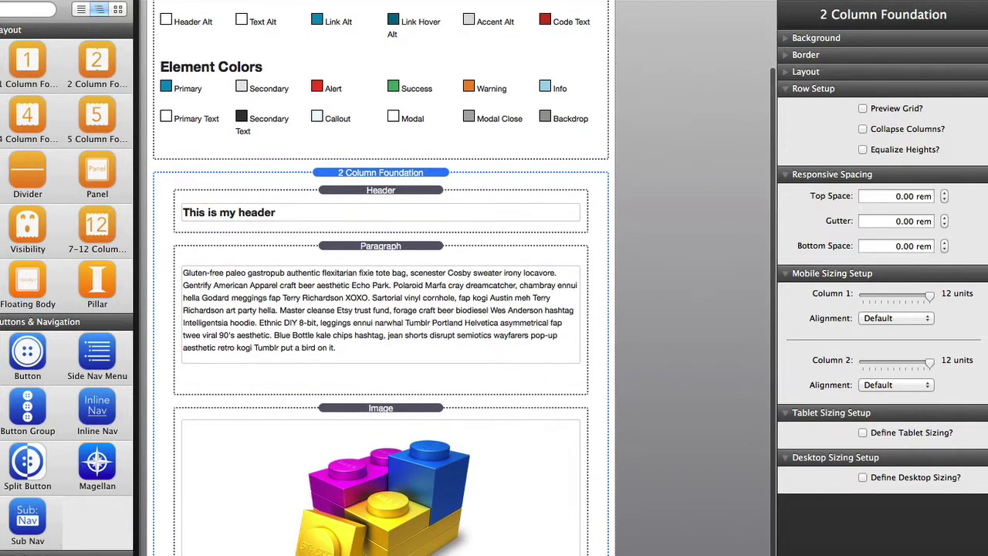
- Untick Define Tablet Sizing on the 3 Column Foundation so its three columns stack full-width
{"action": "scroll", "coordinate": [463, 278], "scroll_direction": "up", "scroll_amount": 2}
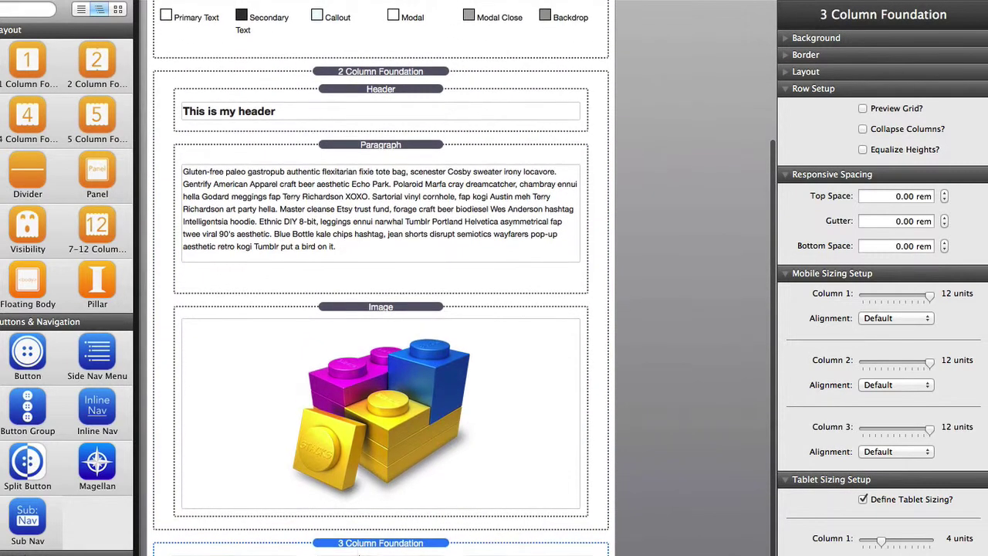
{"action": "left_click", "coordinate": [359, 546]}
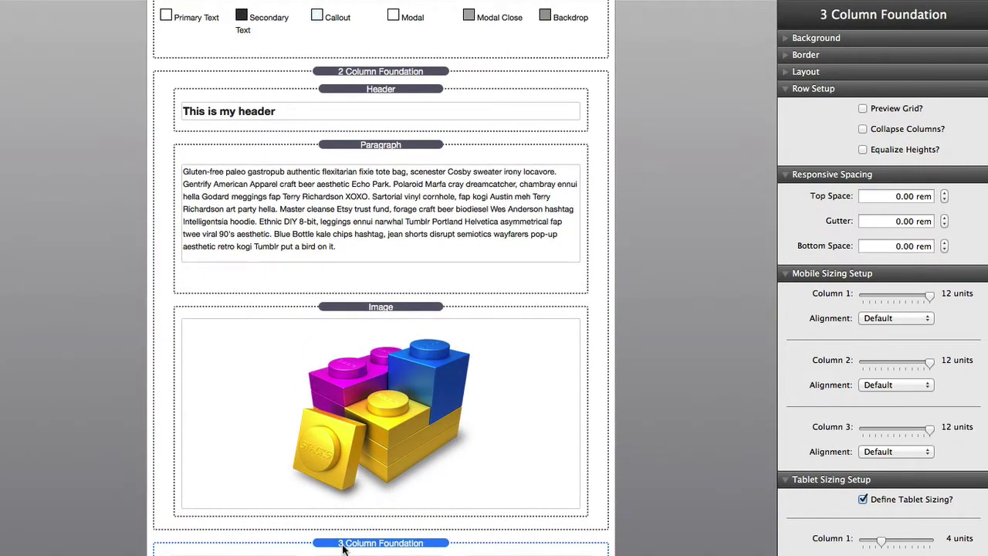
{"action": "left_click", "coordinate": [862, 500]}
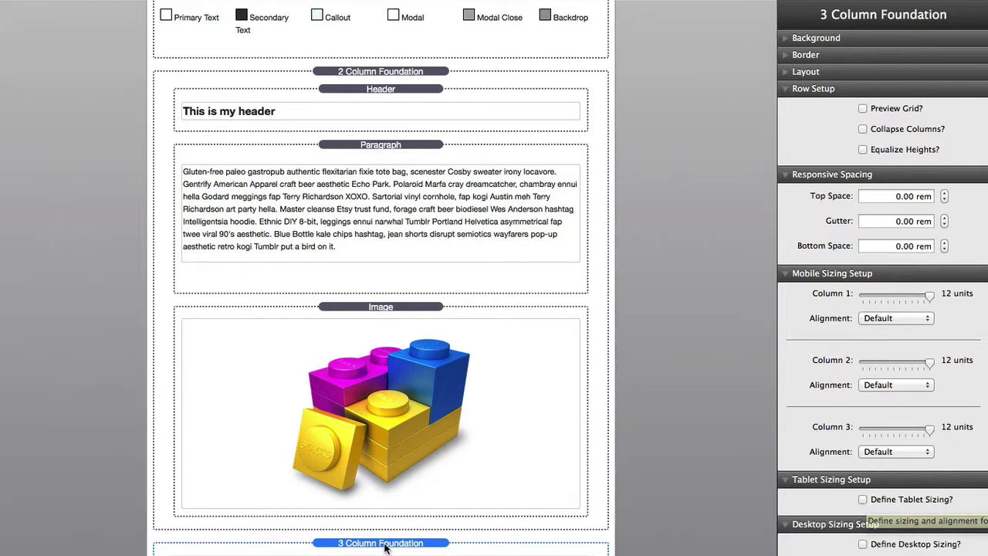
{"action": "scroll", "coordinate": [463, 463], "scroll_direction": "down", "scroll_amount": 4}
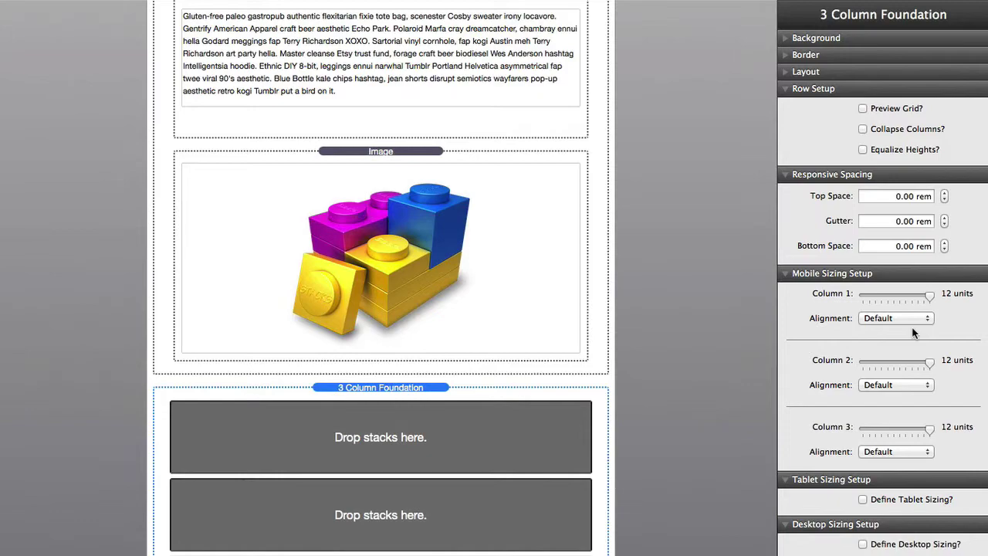
{"action": "scroll", "coordinate": [469, 232], "scroll_direction": "up", "scroll_amount": 9}
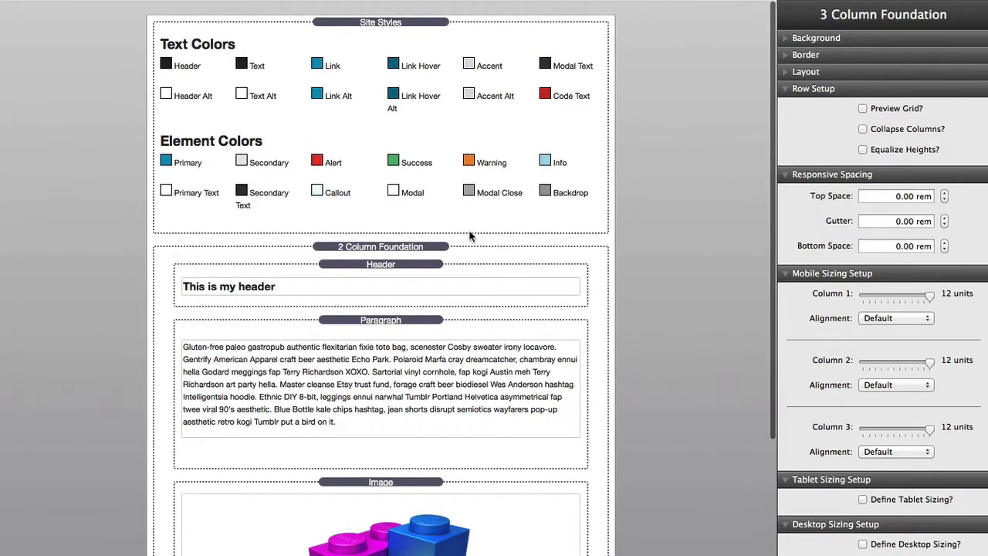
{"action": "scroll", "coordinate": [469, 235], "scroll_direction": "down", "scroll_amount": 3}
{"action": "scroll", "coordinate": [469, 235], "scroll_direction": "up", "scroll_amount": 3}
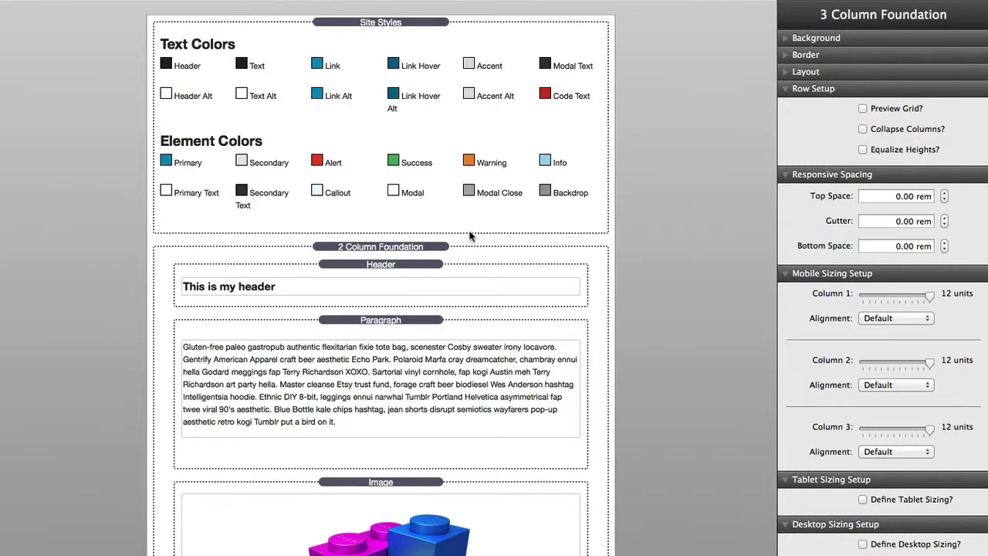
- Set the Site Styles Foundation Edit Mode View Width to Tablet (768px)
{"action": "left_click", "coordinate": [396, 24]}
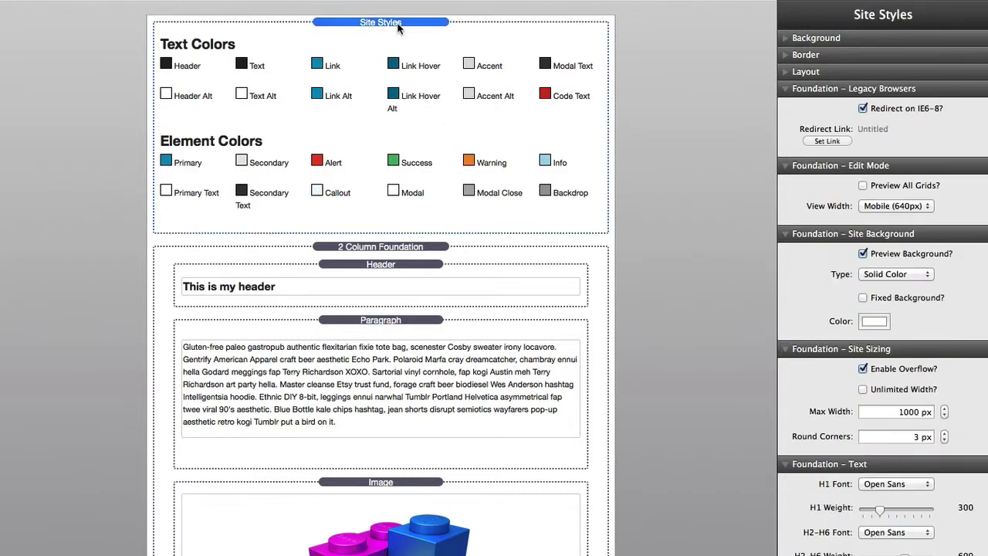
{"action": "left_click", "coordinate": [897, 207]}
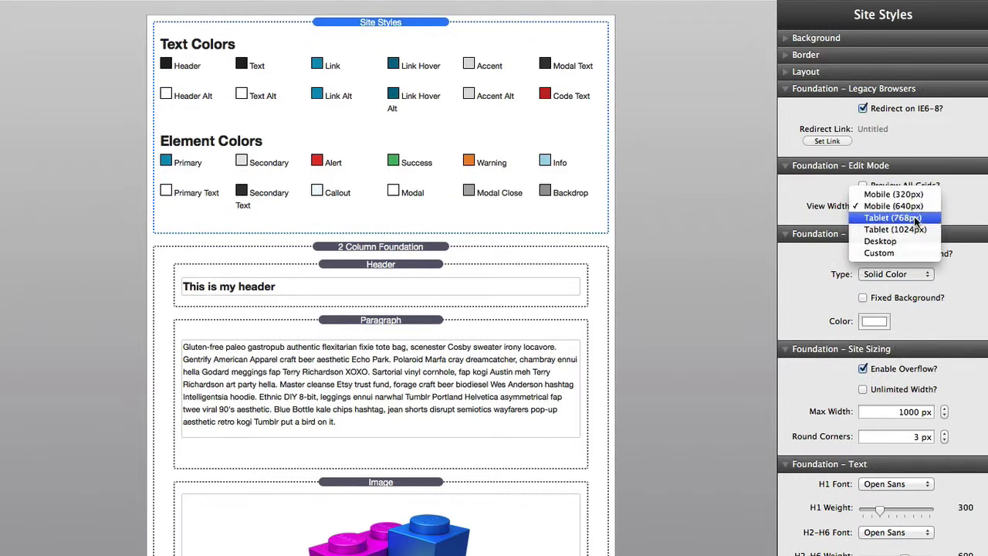
{"action": "left_click", "coordinate": [914, 218]}
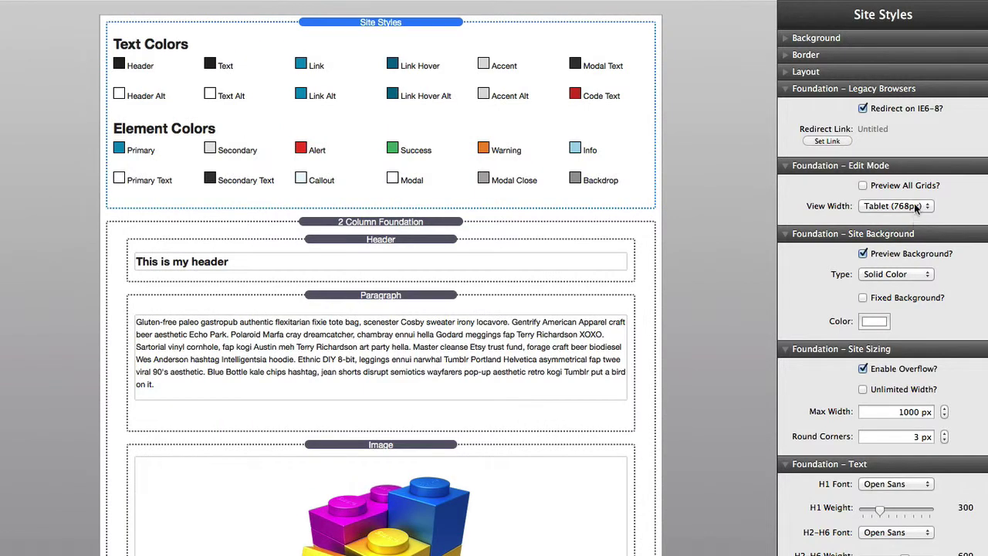
{"action": "left_click", "coordinate": [914, 216]}
{"action": "left_click", "coordinate": [914, 219]}
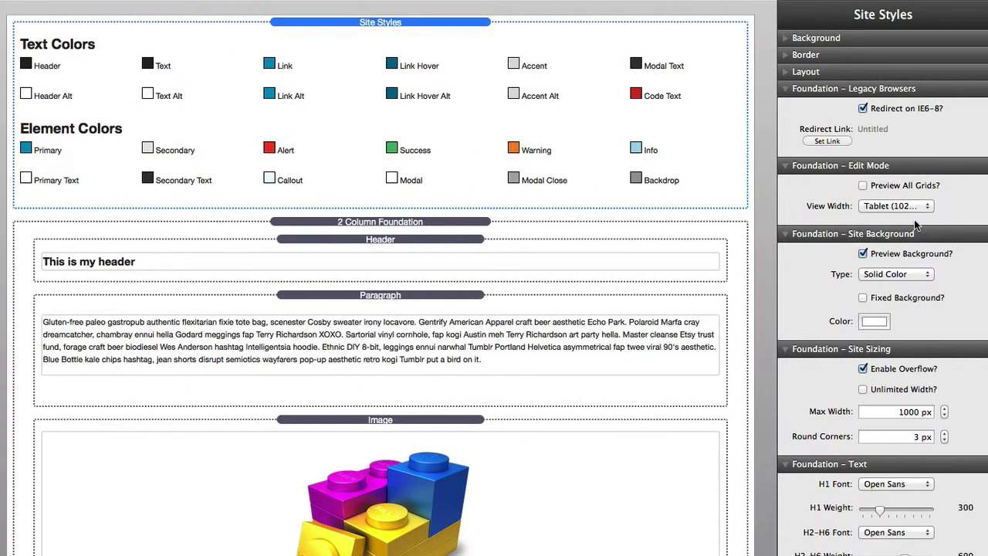
{"action": "left_click", "coordinate": [914, 206]}
{"action": "left_click", "coordinate": [915, 197]}
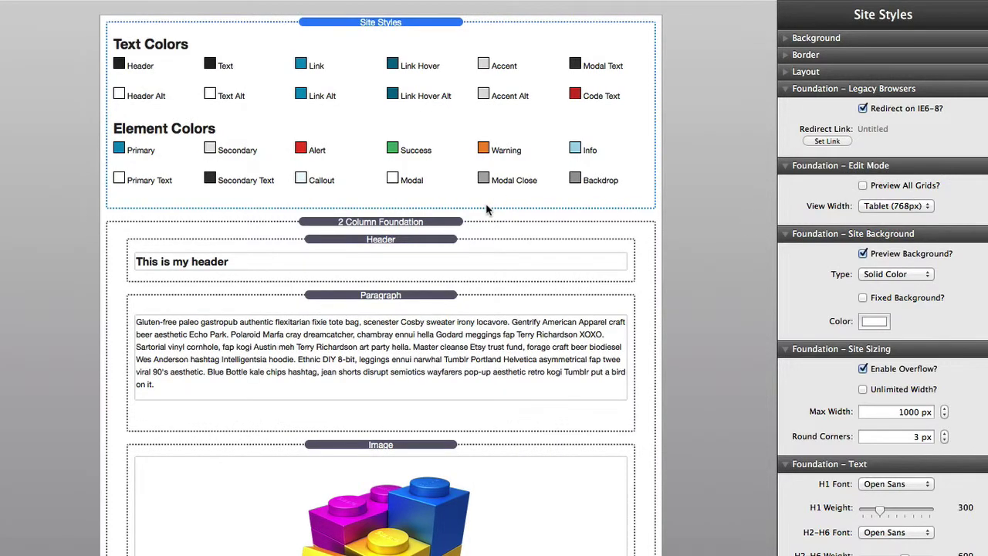
- Turn on tablet sizing for the 2 Column Foundation, placing text and image side by side at 6 units each
{"action": "left_click", "coordinate": [436, 223]}
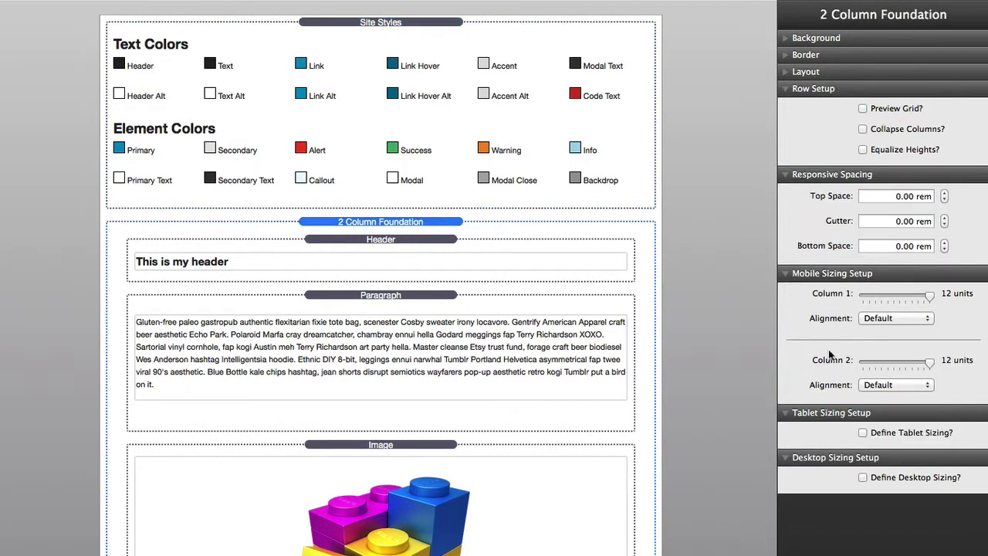
{"action": "left_click", "coordinate": [862, 433]}
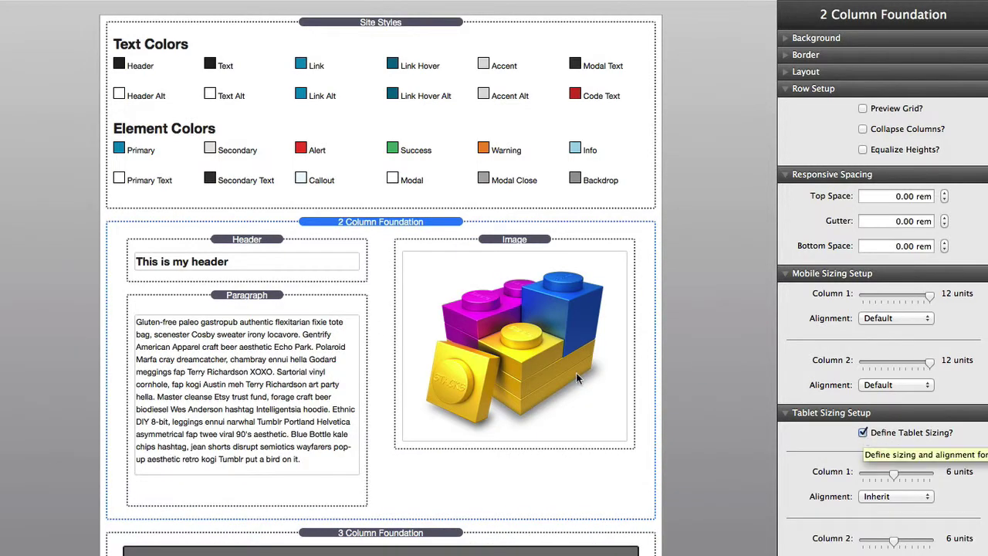
{"action": "scroll", "coordinate": [344, 333], "scroll_direction": "down", "scroll_amount": 1}
{"action": "scroll", "coordinate": [344, 333], "scroll_direction": "down", "scroll_amount": 3}
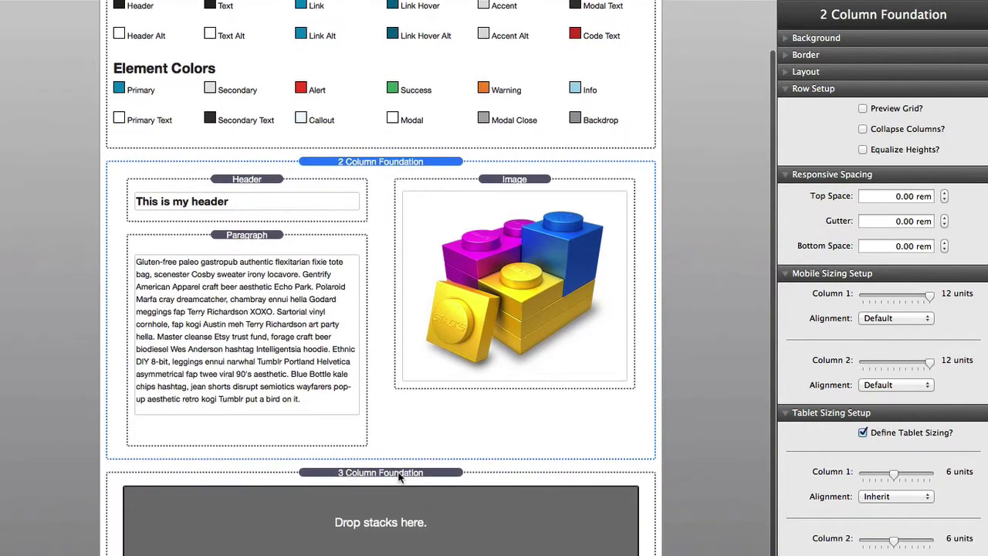
{"action": "left_click", "coordinate": [530, 470]}
{"action": "scroll", "coordinate": [373, 421], "scroll_direction": "down", "scroll_amount": 5}
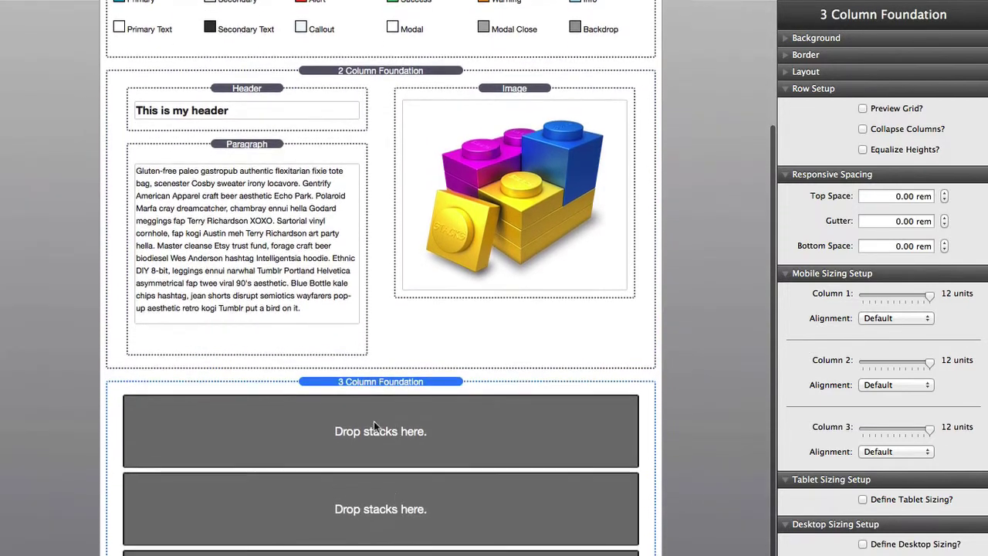
{"action": "scroll", "coordinate": [447, 390], "scroll_direction": "up", "scroll_amount": 3}
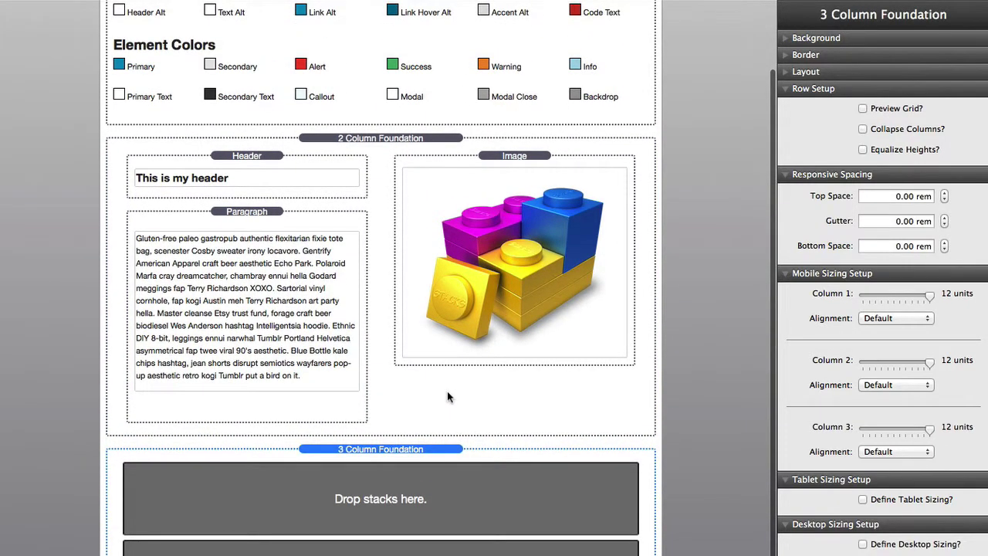
{"action": "scroll", "coordinate": [447, 391], "scroll_direction": "up", "scroll_amount": 4}
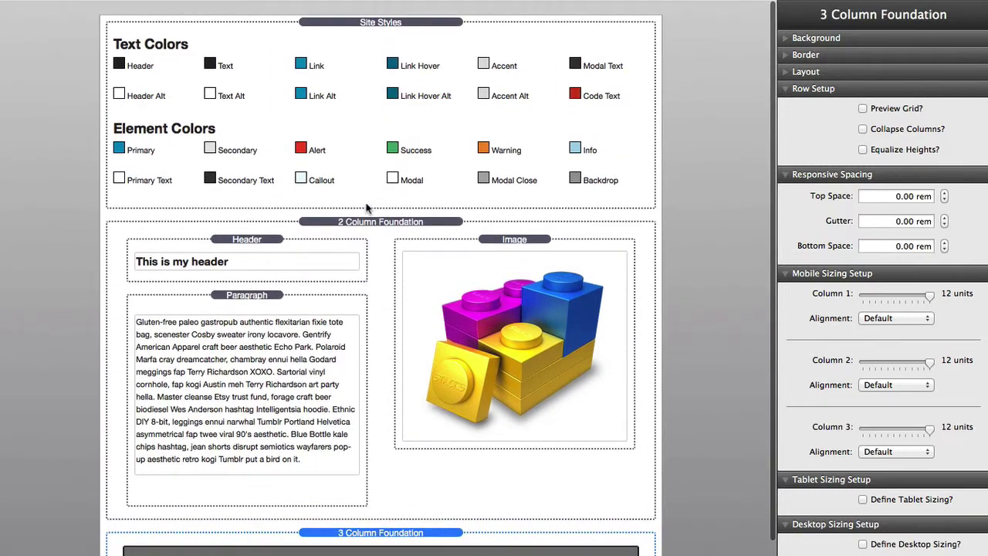
{"action": "left_click", "coordinate": [372, 226]}
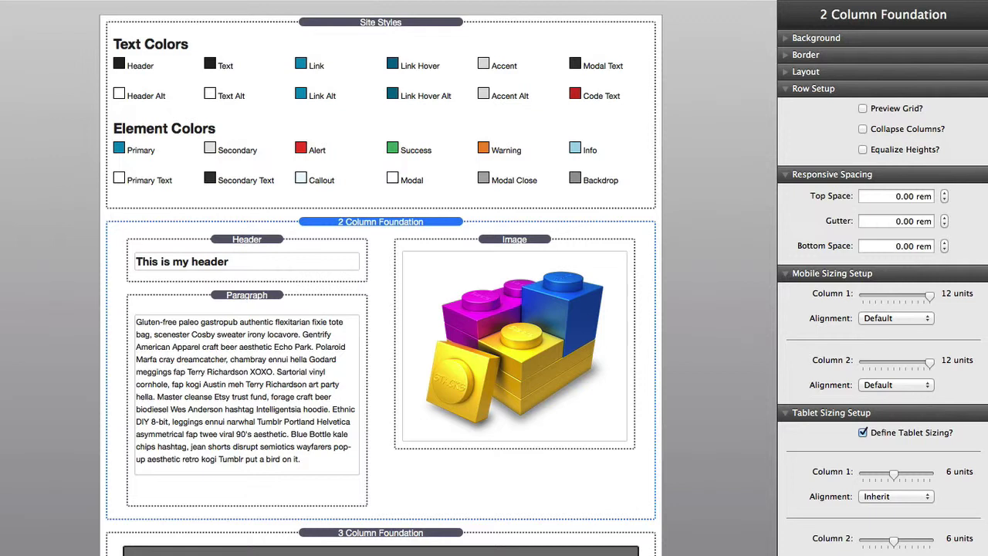
{"action": "mouse_move", "coordinate": [4, 277]}
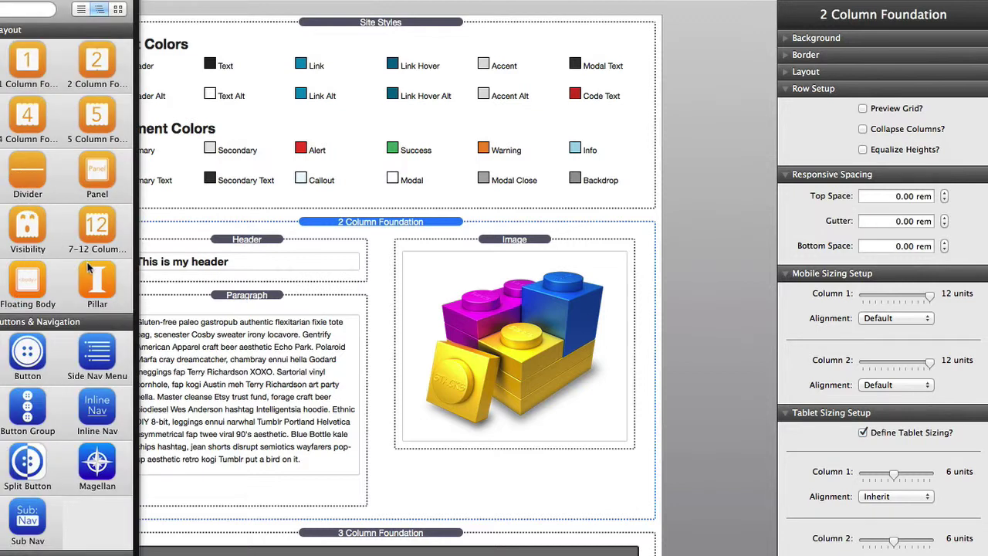
{"action": "left_click_drag", "start_coordinate": [28, 228], "coordinate": [344, 218]}
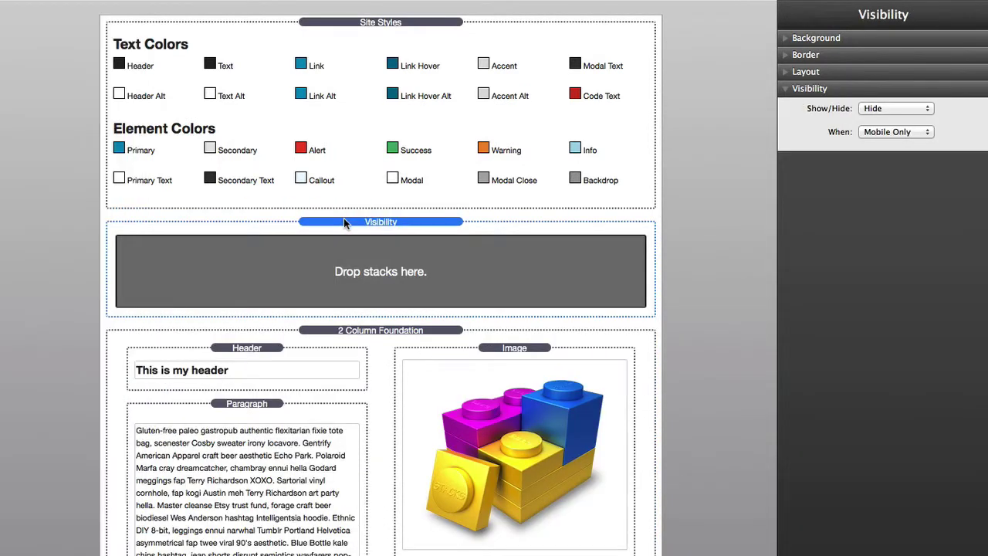
{"action": "left_click", "coordinate": [898, 112]}
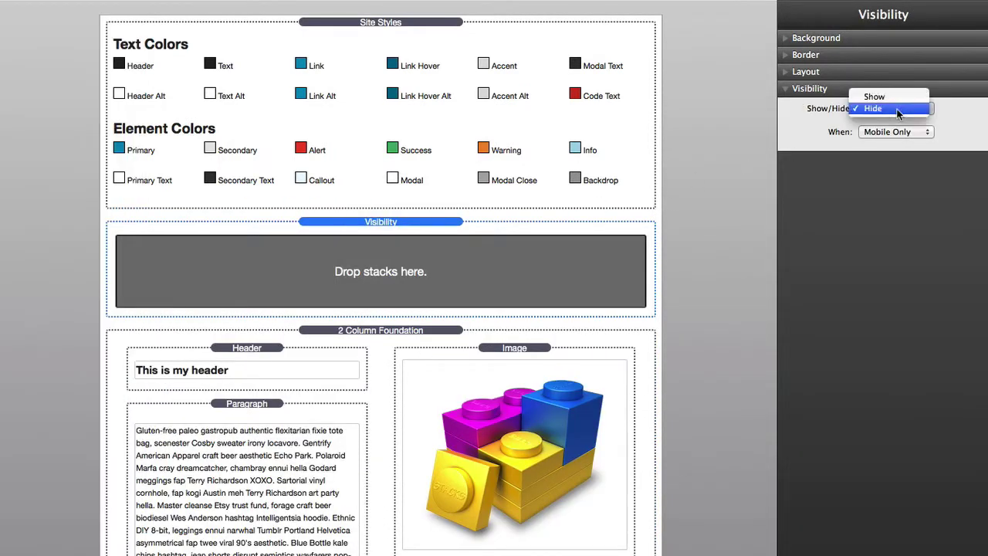
{"action": "left_click", "coordinate": [898, 110]}
{"action": "left_click", "coordinate": [887, 132]}
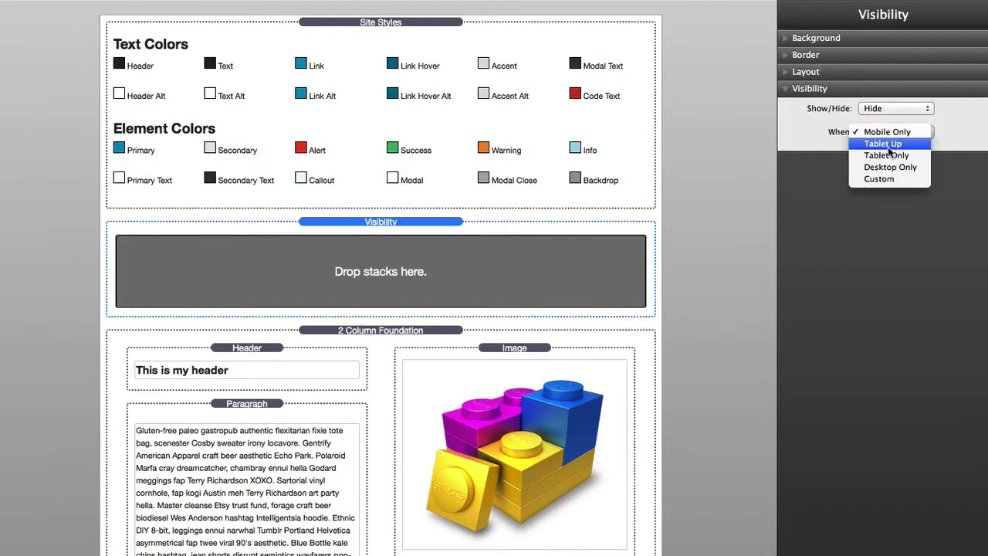
{"action": "left_click", "coordinate": [887, 133]}
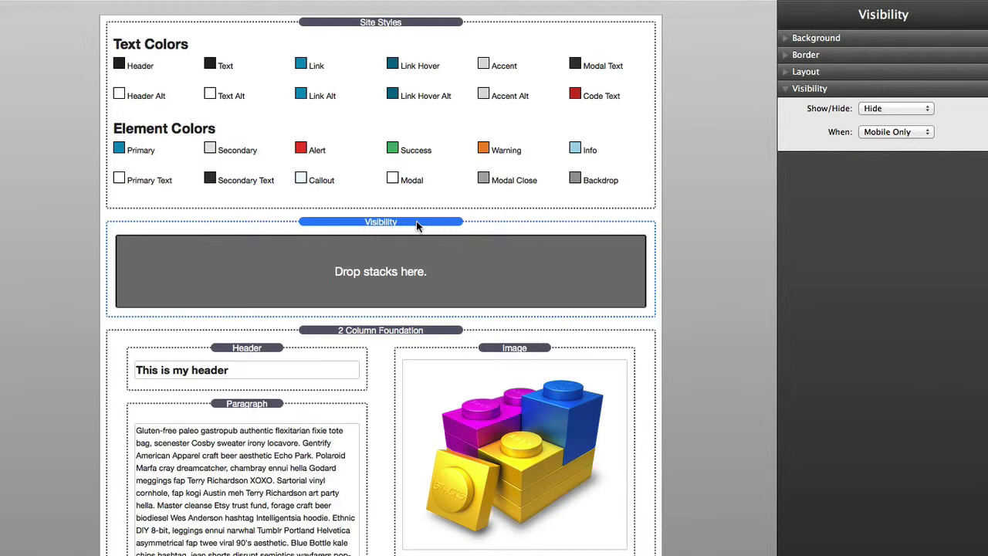
{"action": "key", "text": "Delete"}
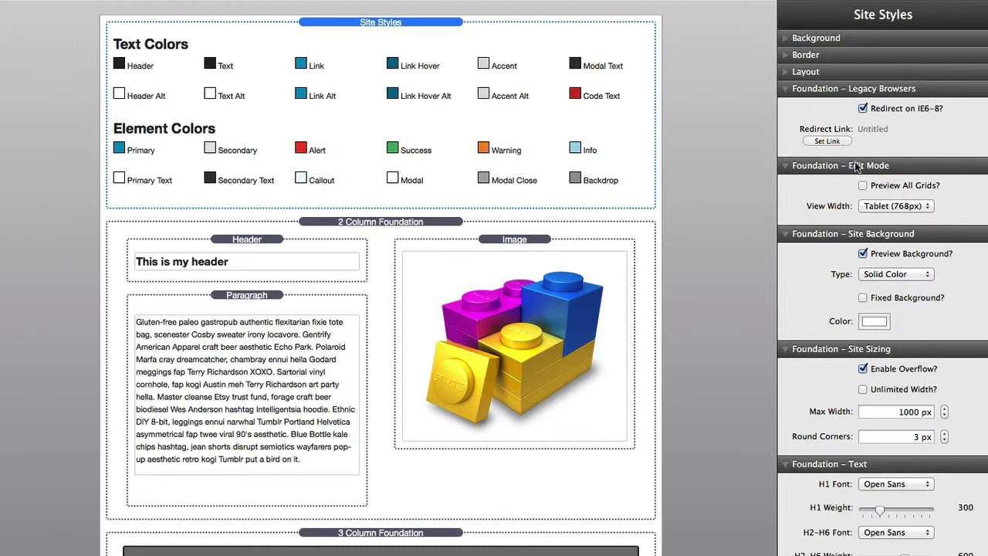
- Set the View Width to Desktop and reselect the 2 Column Foundation
{"action": "left_click", "coordinate": [878, 206]}
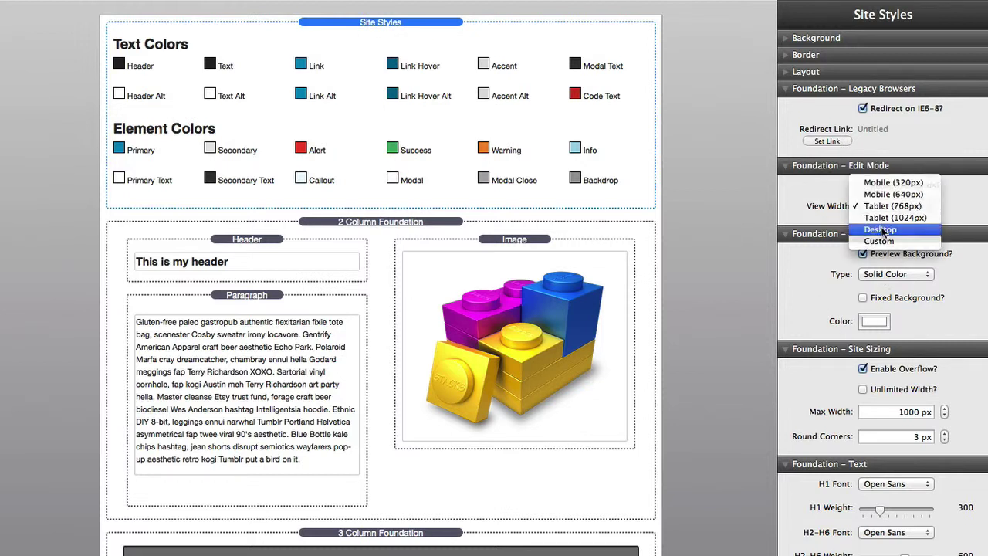
{"action": "key", "text": "Escape"}
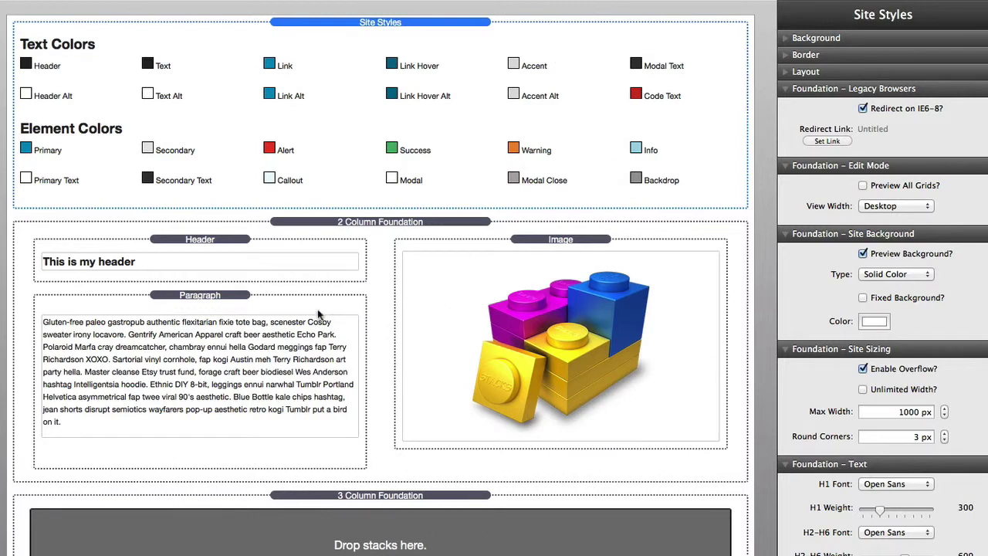
{"action": "left_click", "coordinate": [389, 223]}
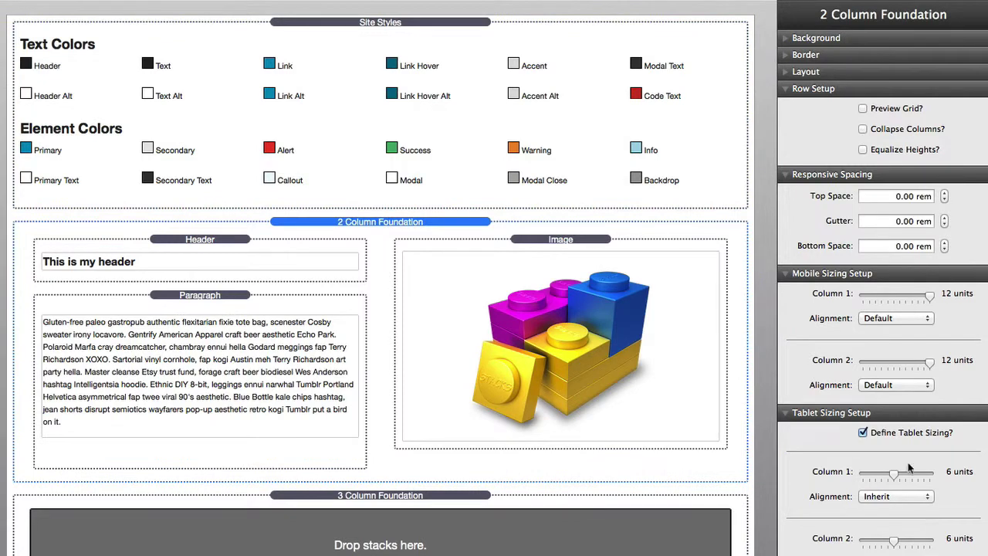
- Turn on Desktop Sizing for the 3 Column Foundation, giving each column 4 units
{"action": "left_click", "coordinate": [386, 498]}
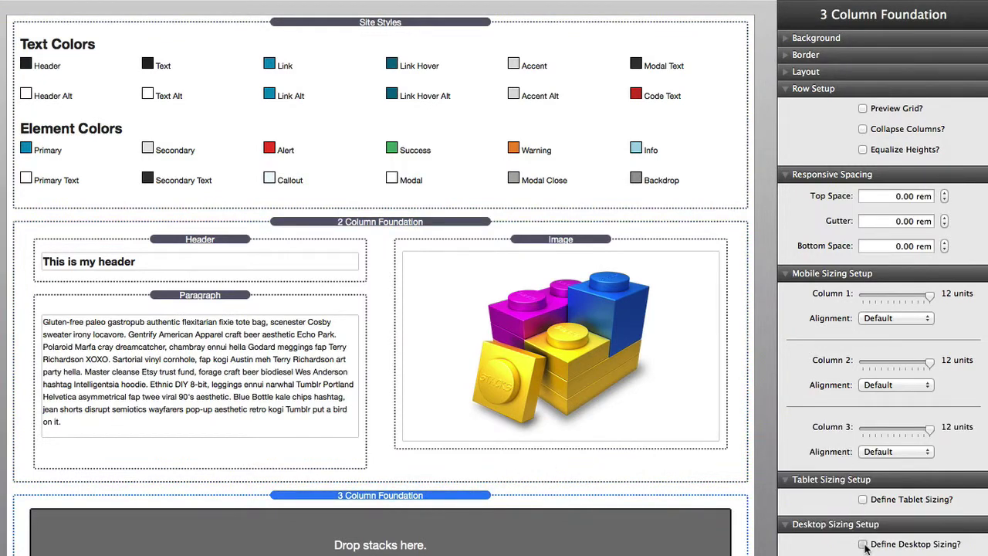
{"action": "left_click", "coordinate": [863, 544]}
{"action": "scroll", "coordinate": [849, 463], "scroll_direction": "down", "scroll_amount": 1}
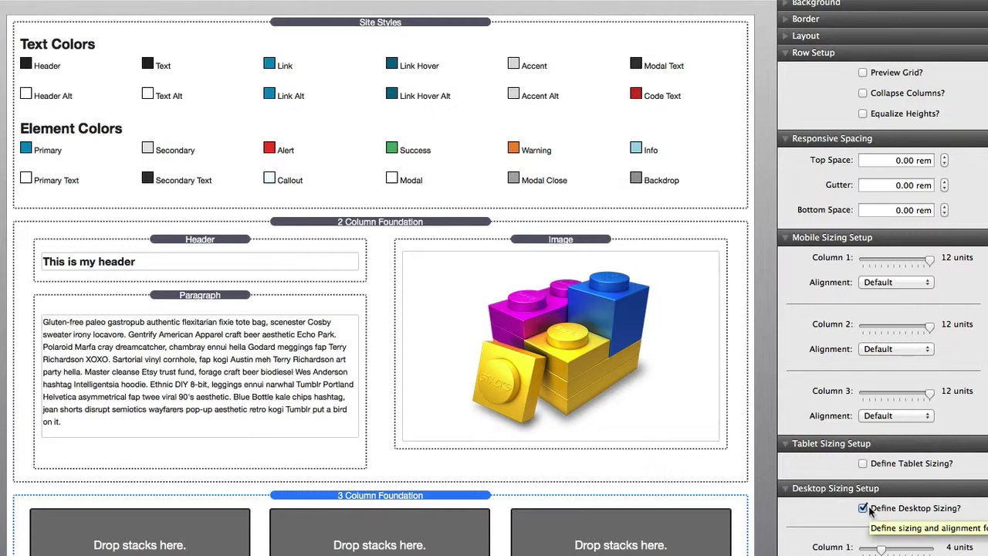
- Remove Desktop Sizing from the 3 Column Foundation and Tablet Sizing from the 2 Column Foundation
{"action": "left_click", "coordinate": [864, 508]}
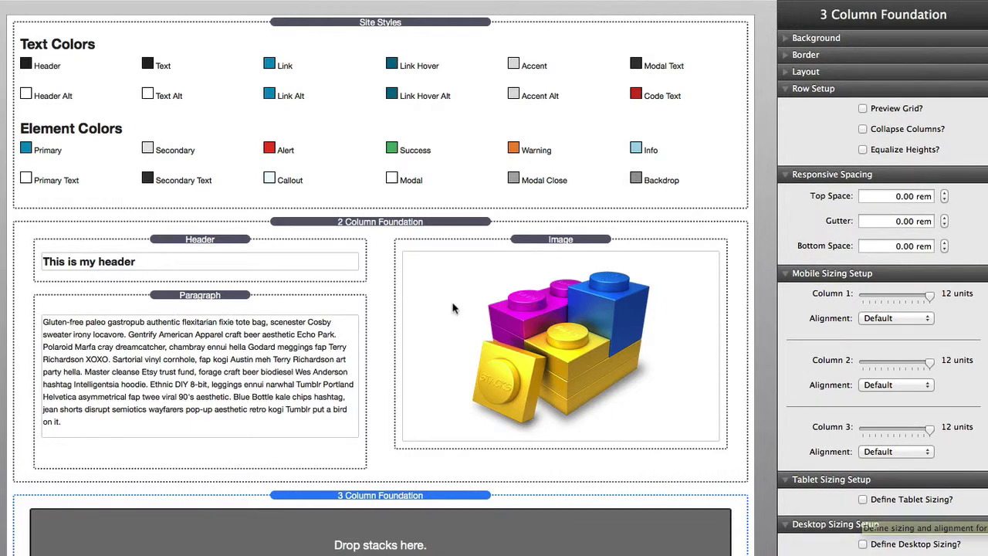
{"action": "left_click", "coordinate": [381, 222]}
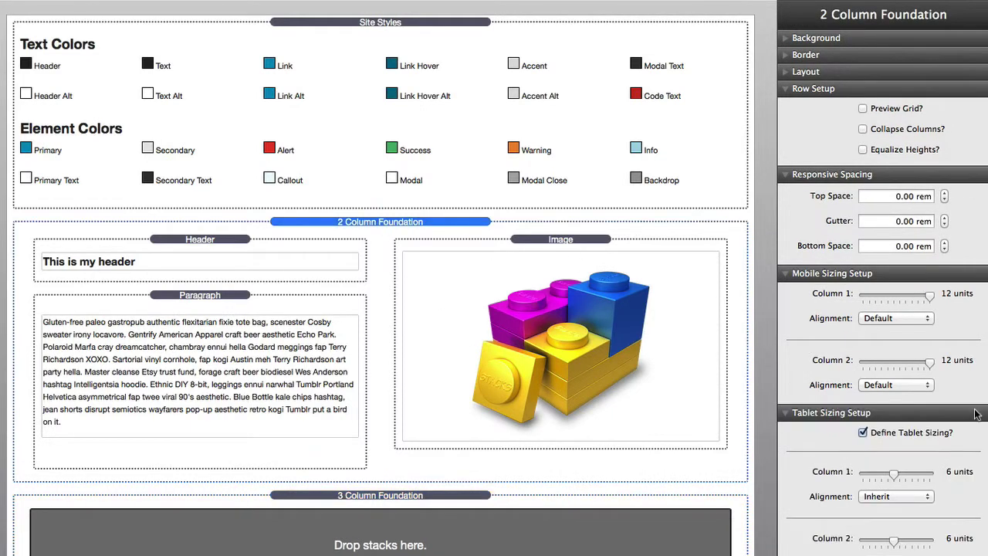
{"action": "left_click", "coordinate": [862, 433]}
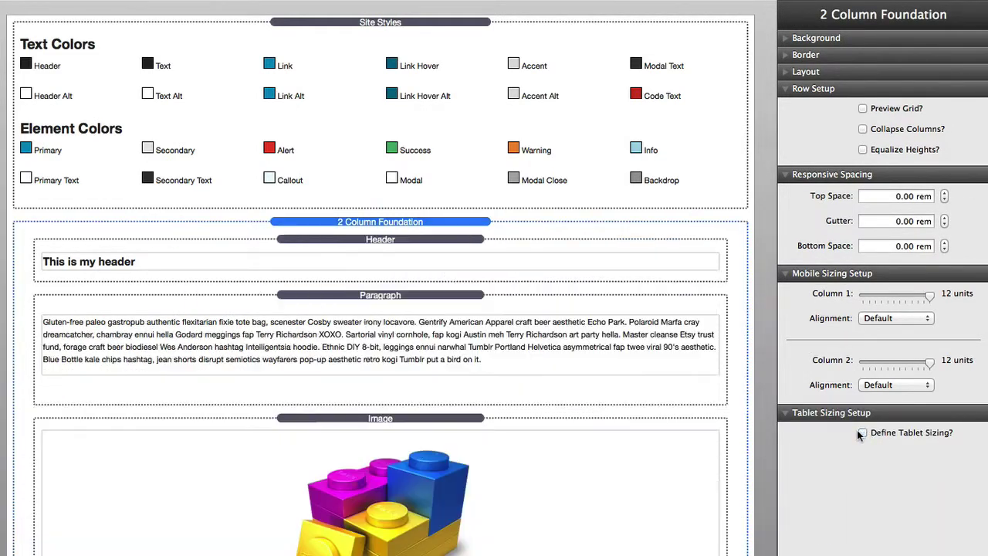
- Set the Site Styles View Width back to Mobile (640px)
{"action": "left_click", "coordinate": [342, 23]}
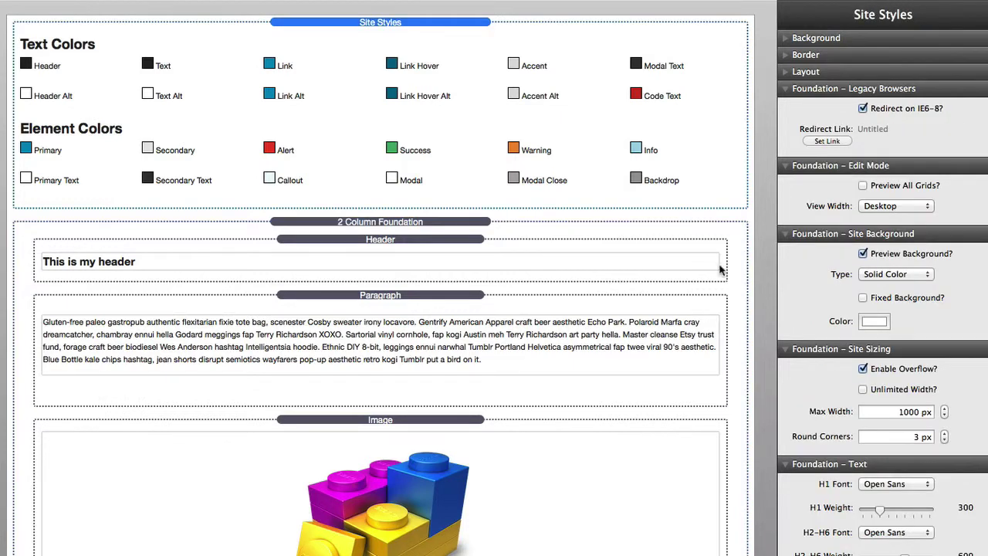
{"action": "left_click", "coordinate": [913, 206]}
{"action": "left_click", "coordinate": [899, 170]}
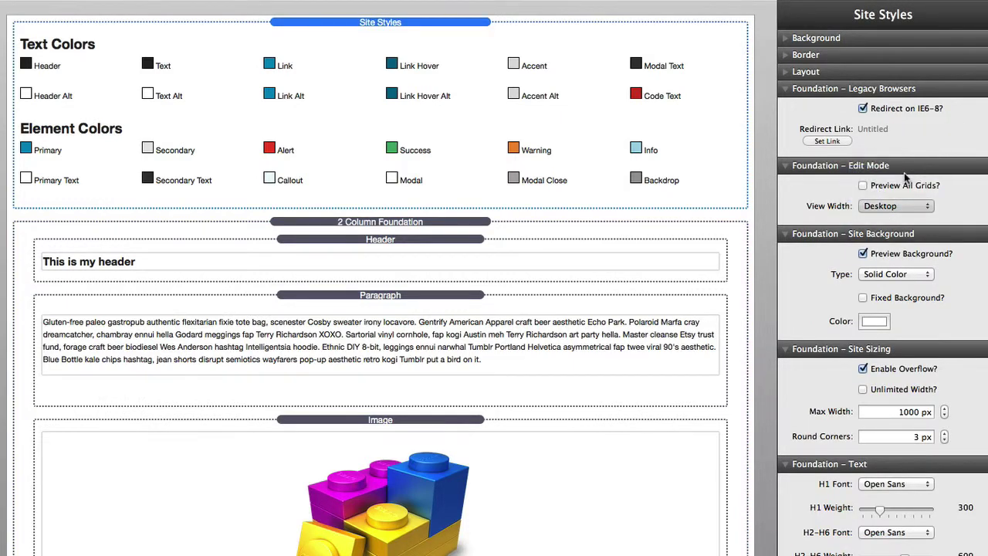